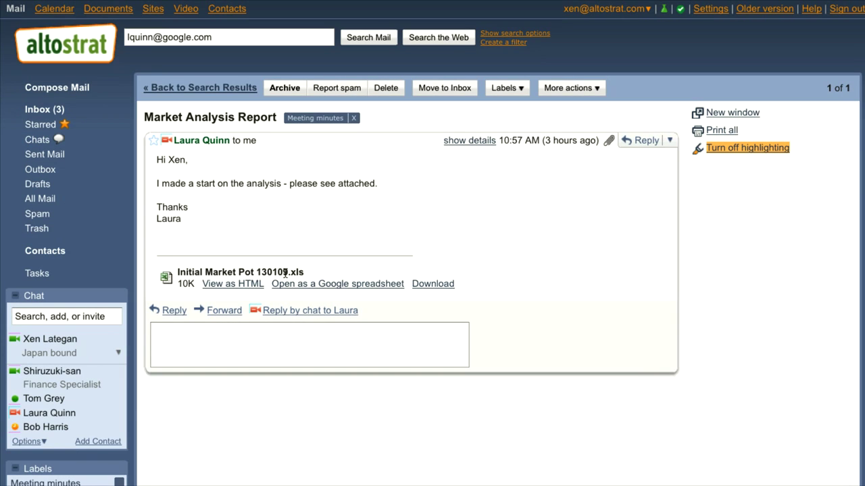
# Open the emailed attachment as a Google spreadsheet.
pyautogui.moveTo(284, 273); pyautogui.dragTo(323, 273)
pyautogui.click(233, 285)
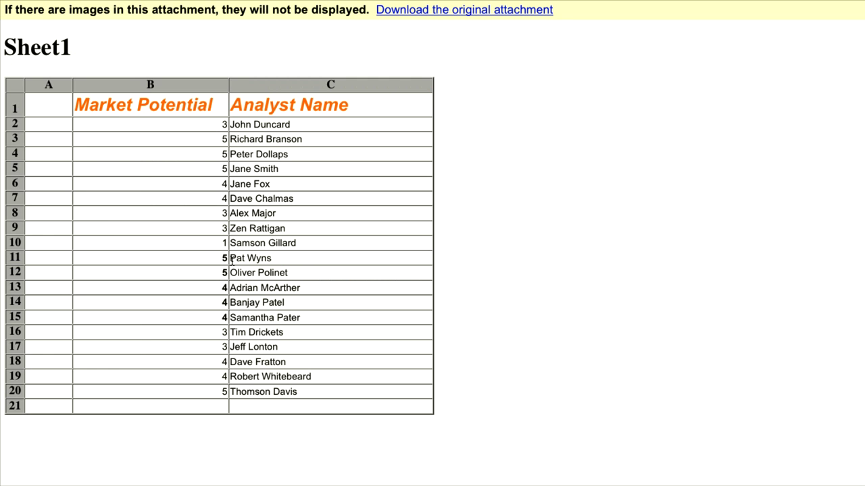
pyautogui.hotkey('alt', 'Left')
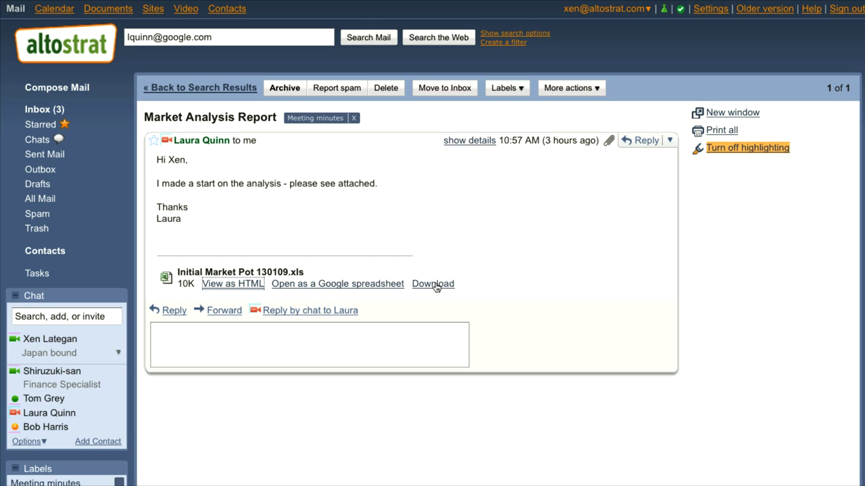
pyautogui.click(394, 261)
pyautogui.click(344, 284)
# Delete the empty column A.
pyautogui.click(45, 77)
pyautogui.rightClick(46, 78)
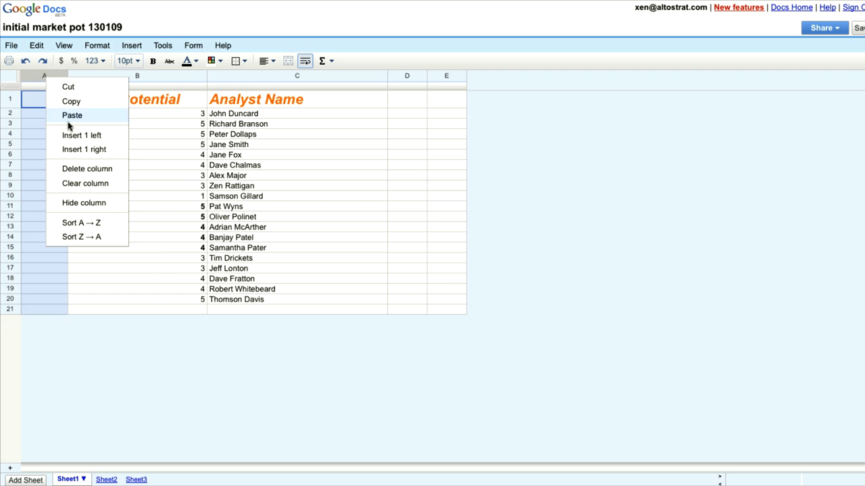
pyautogui.click(94, 169)
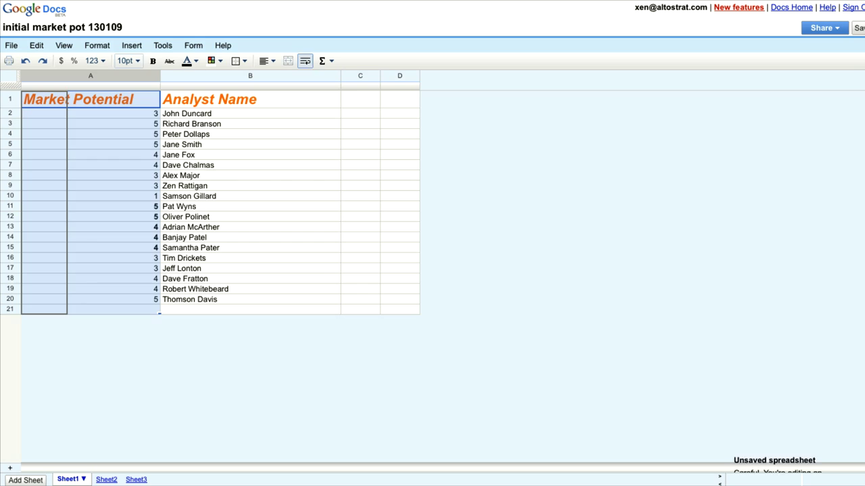
# Format the header row as white text on a black fill.
pyautogui.click(10, 100)
pyautogui.click(191, 61)
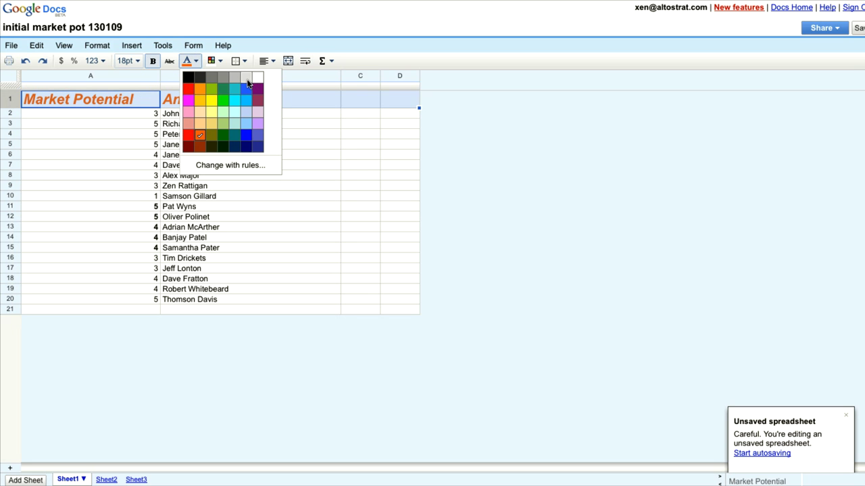
pyautogui.click(257, 80)
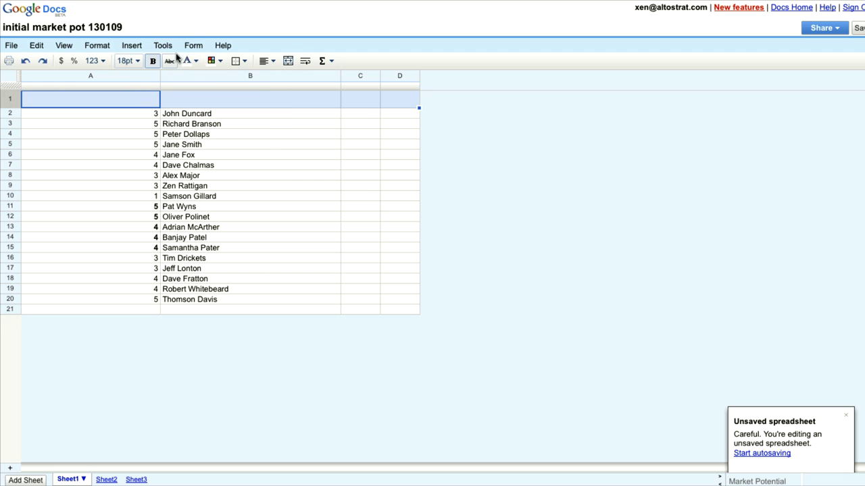
pyautogui.click(214, 61)
pyautogui.click(214, 78)
# Hide the empty columns C and D and add 100 rows at the bottom.
pyautogui.click(383, 101)
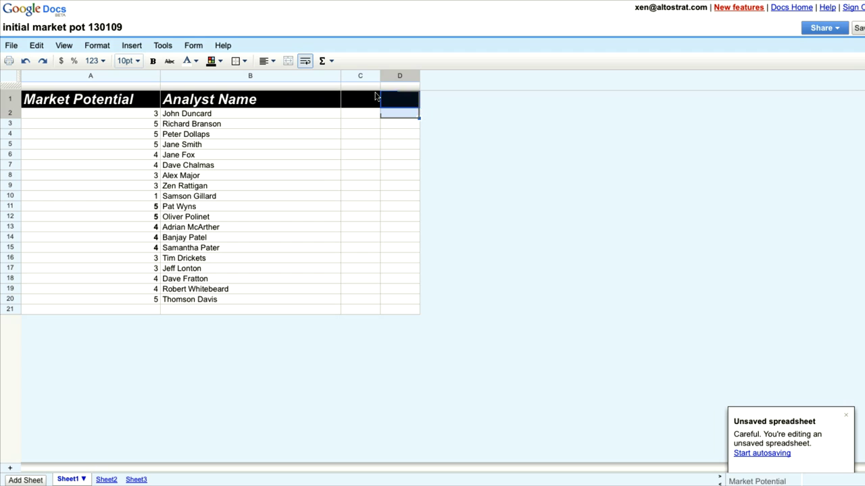
pyautogui.moveTo(360, 76); pyautogui.dragTo(403, 79)
pyautogui.rightClick(403, 78)
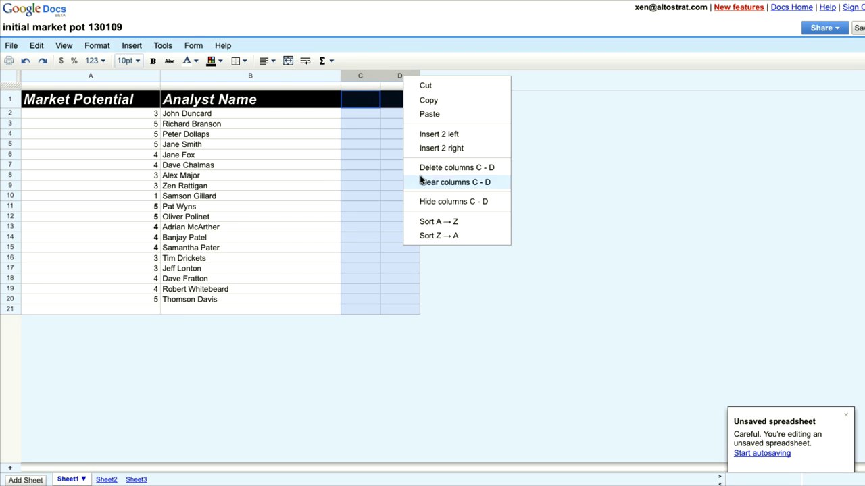
pyautogui.click(454, 203)
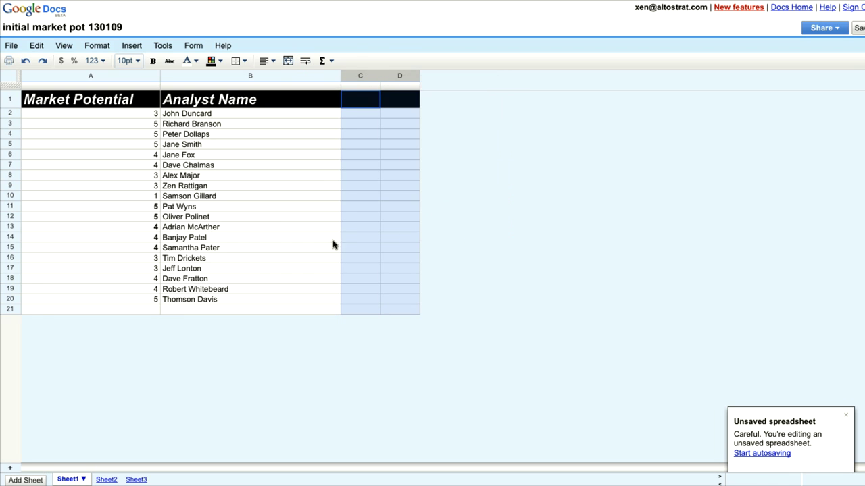
pyautogui.click(9, 468)
pyautogui.press('Return')
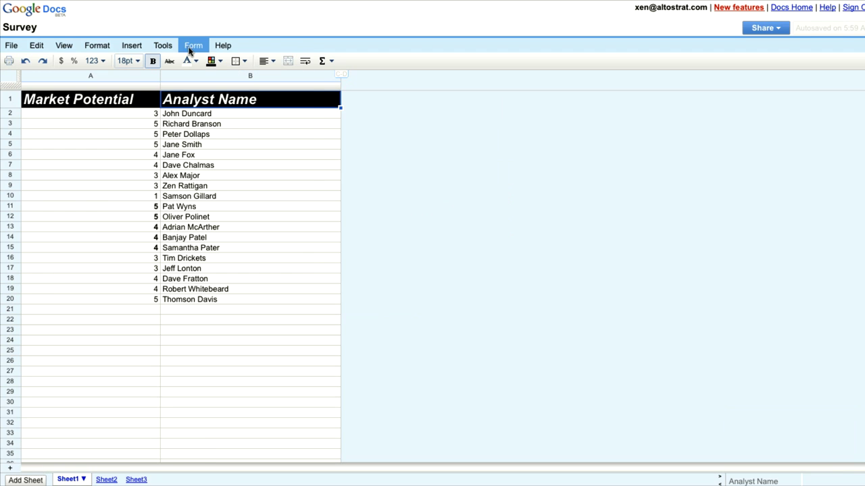
# Create a form from the sheet with the description 'Help with this survey'.
pyautogui.click(193, 47)
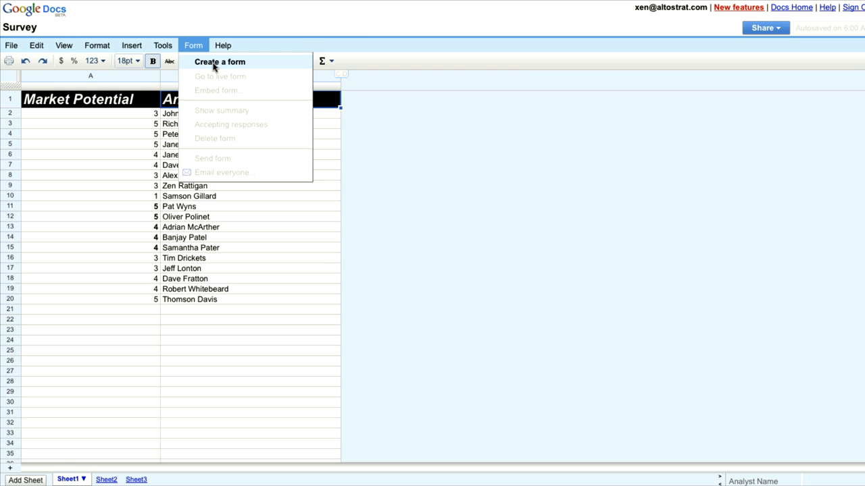
pyautogui.click(220, 62)
pyautogui.click(132, 197)
pyautogui.write('Hel')
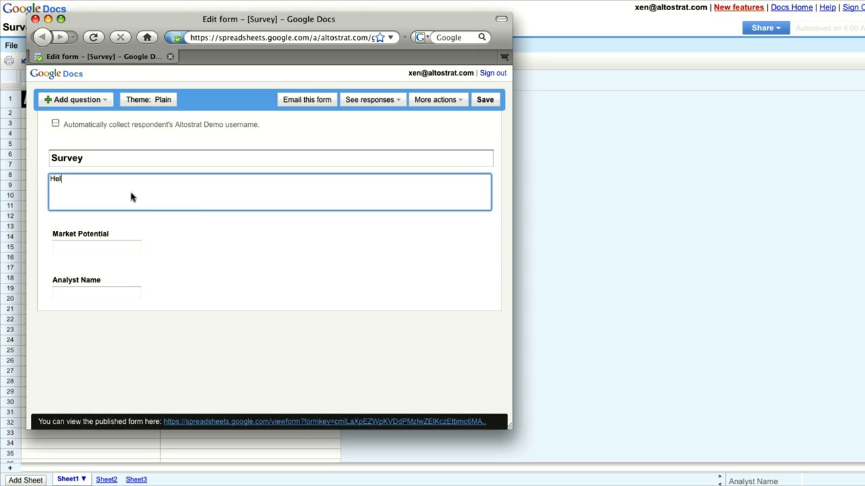
pyautogui.write('p with this survey')
# Email the form to the suggested colleague.
pyautogui.click(307, 99)
pyautogui.write('shir')
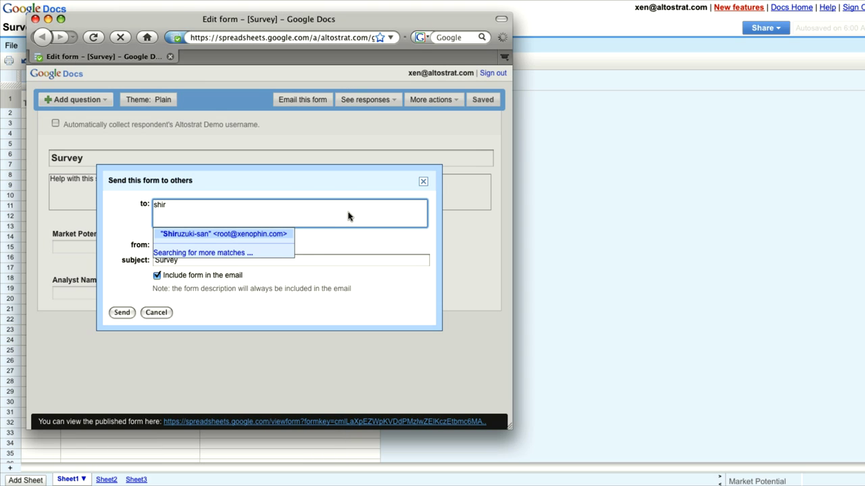
pyautogui.press('Return')
pyautogui.click(123, 313)
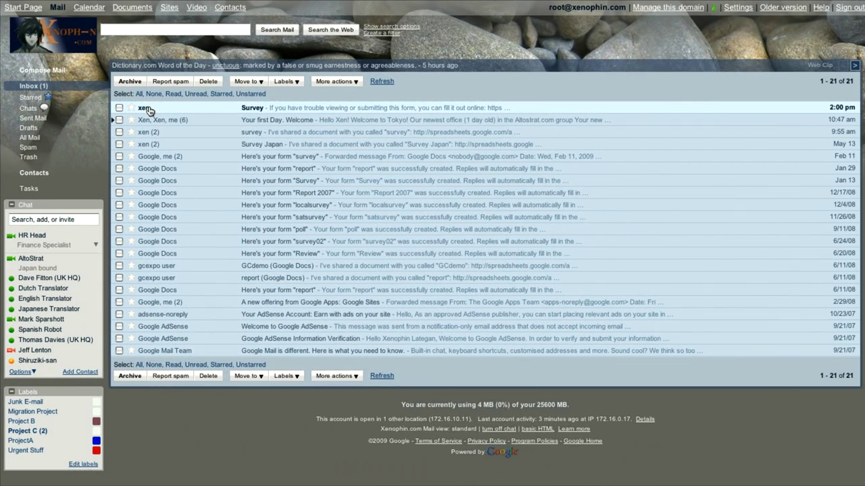
# Submit the emailed Survey form with Market Potential 11 and an analyst's name.
pyautogui.click(146, 109)
pyautogui.click(192, 224)
pyautogui.write('11')
pyautogui.press('Tab')
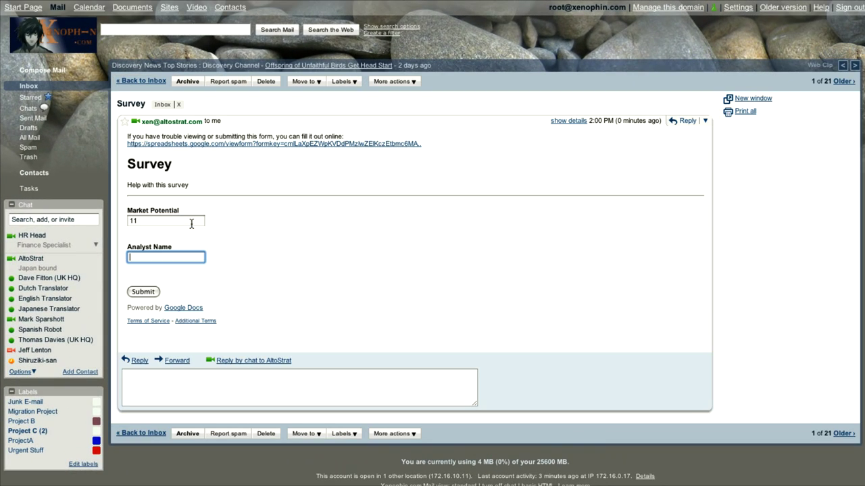
pyautogui.write('Bob')
pyautogui.click(135, 291)
pyautogui.click(605, 140)
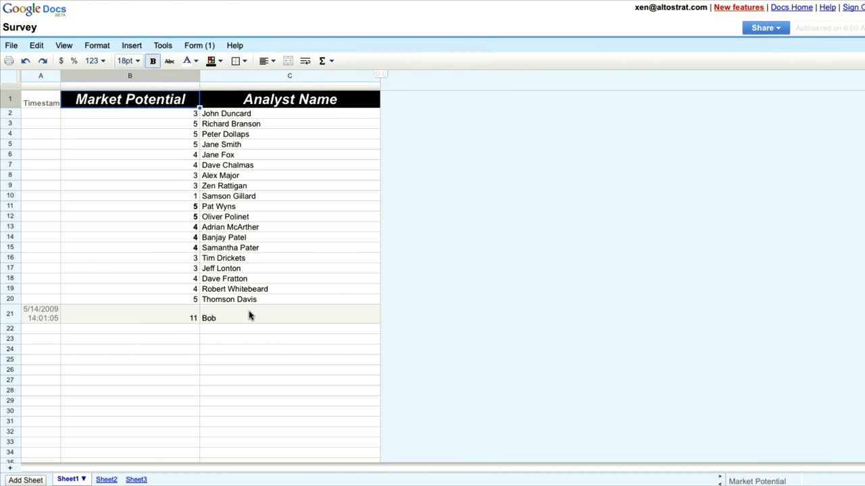
# Invite the colleague as an editor with the message 'Come help analyse these numbers!'.
pyautogui.click(764, 27)
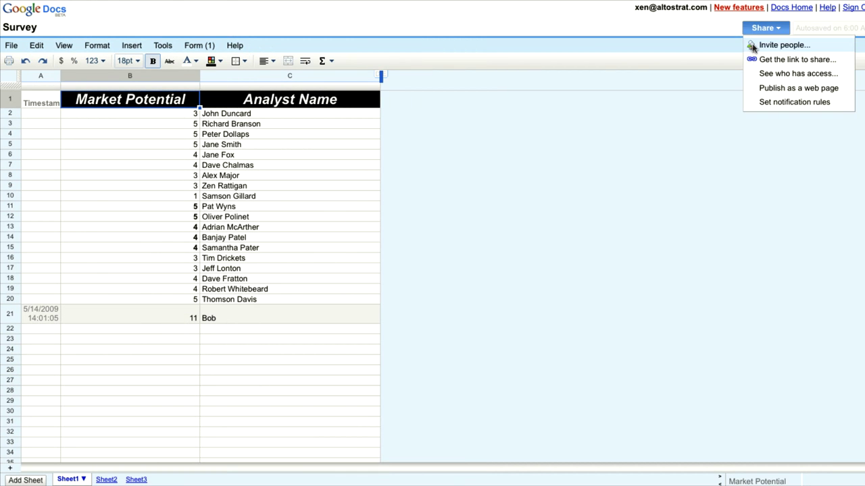
pyautogui.click(771, 44)
pyautogui.write('shi')
pyautogui.press('Return')
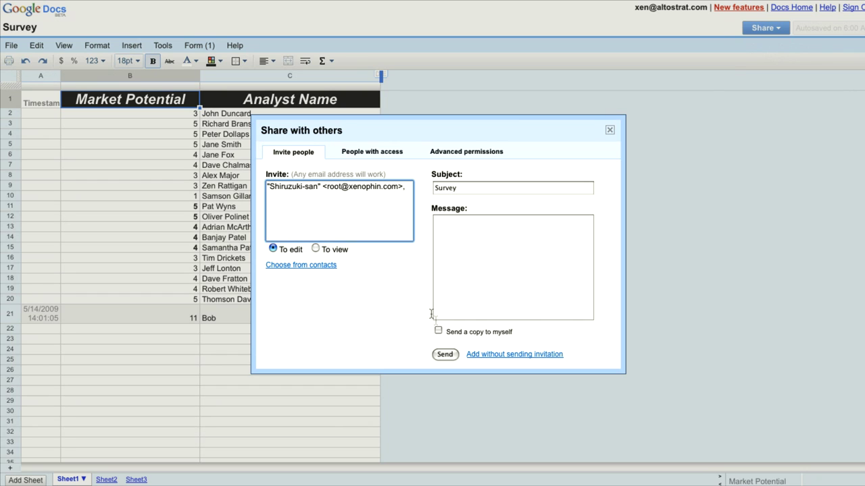
pyautogui.click(461, 273)
pyautogui.write('Come help analyse these numbers!')
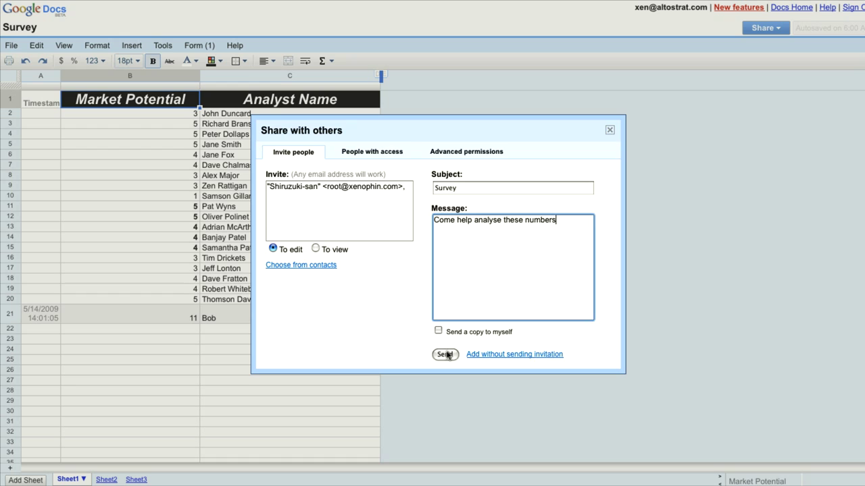
pyautogui.click(445, 354)
pyautogui.click(311, 269)
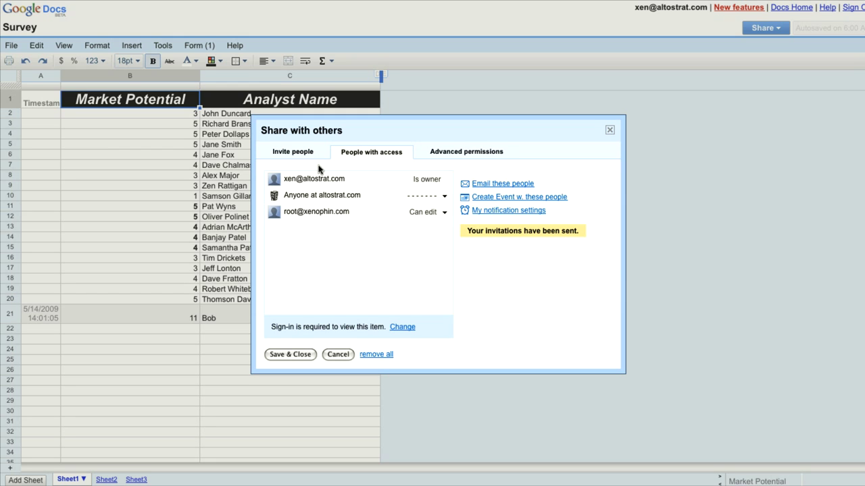
pyautogui.click(444, 212)
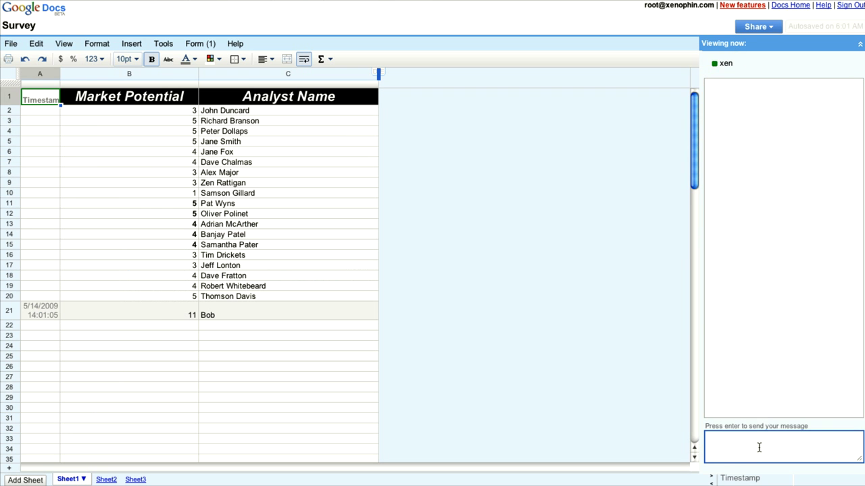
# Send the chat message 'joining' and change cell B8 to 12.
pyautogui.write('joinin')
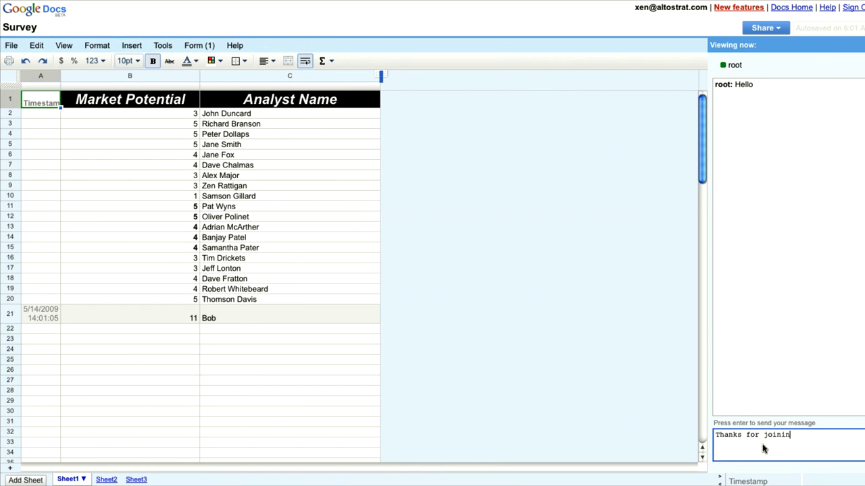
pyautogui.write('g')
pyautogui.press('Return')
pyautogui.click(188, 178)
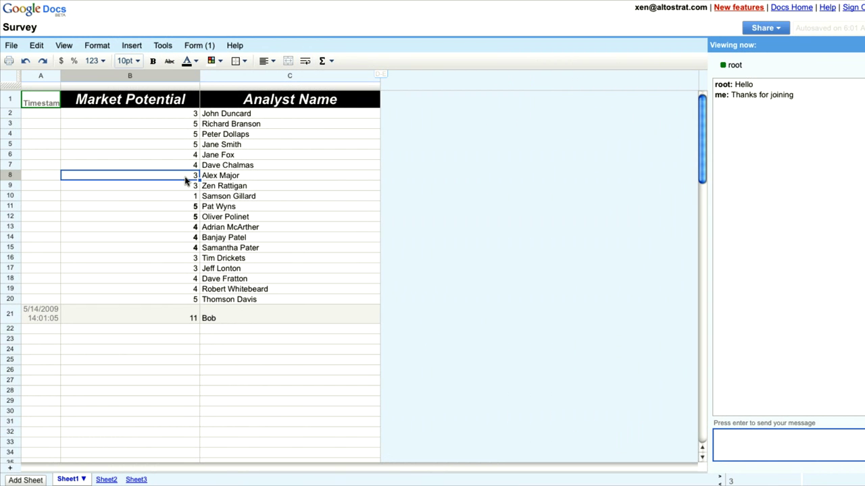
pyautogui.write('12')
pyautogui.press('Return')
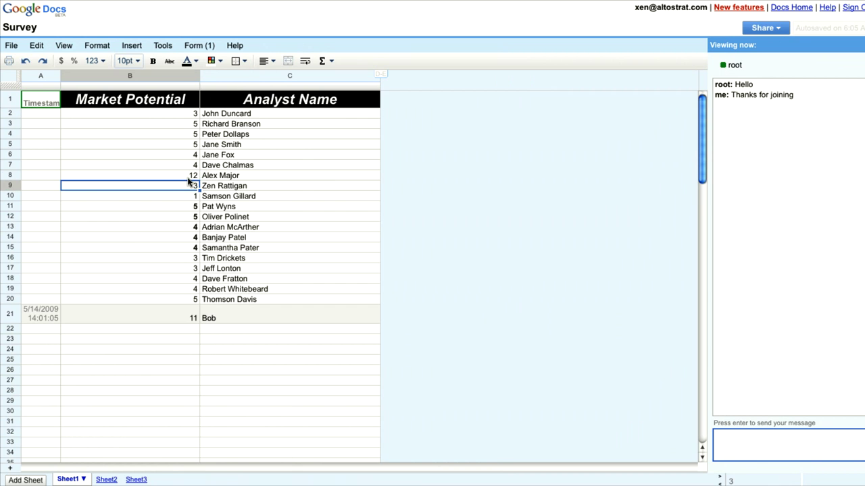
# Label C24 'Banking Industry' and put a GoogleFinance quote for RBS in B24.
pyautogui.click(223, 352)
pyautogui.write('Banking Industry')
pyautogui.hotkey('shift', 'Tab')
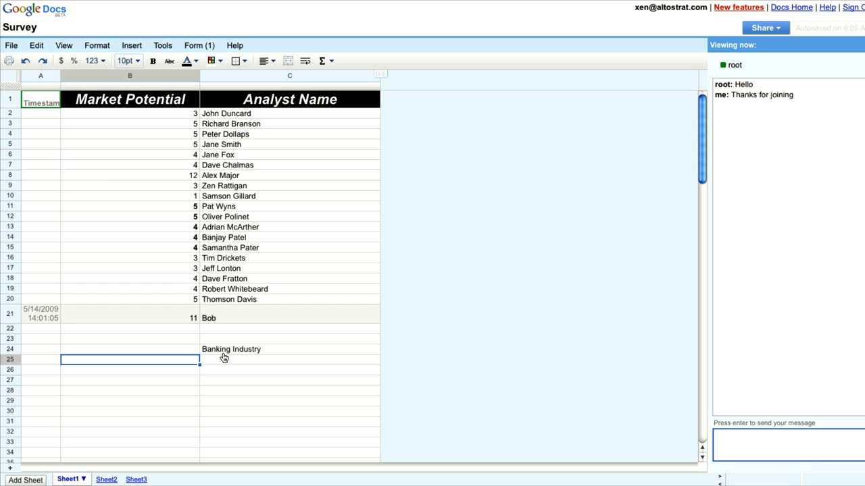
pyautogui.write('=goog')
pyautogui.press('Return')
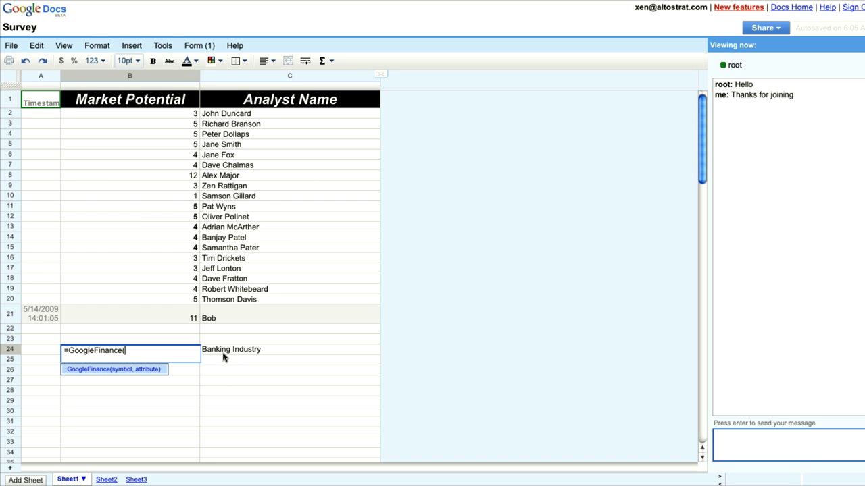
pyautogui.write('"Rbs")')
pyautogui.press('Return')
pyautogui.press('Up')
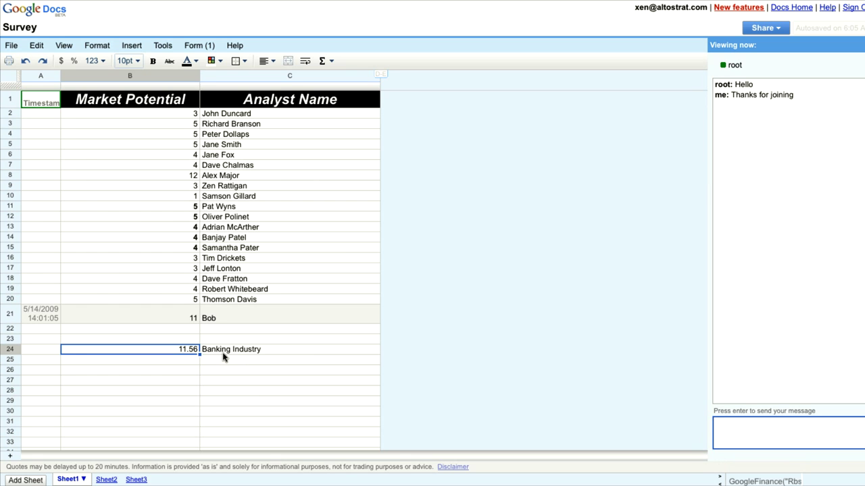
pyautogui.press('Up')
pyautogui.press('Up')
pyautogui.press('Up')
pyautogui.press('Up')
pyautogui.press('Up')
pyautogui.press('Up')
pyautogui.press('Up')
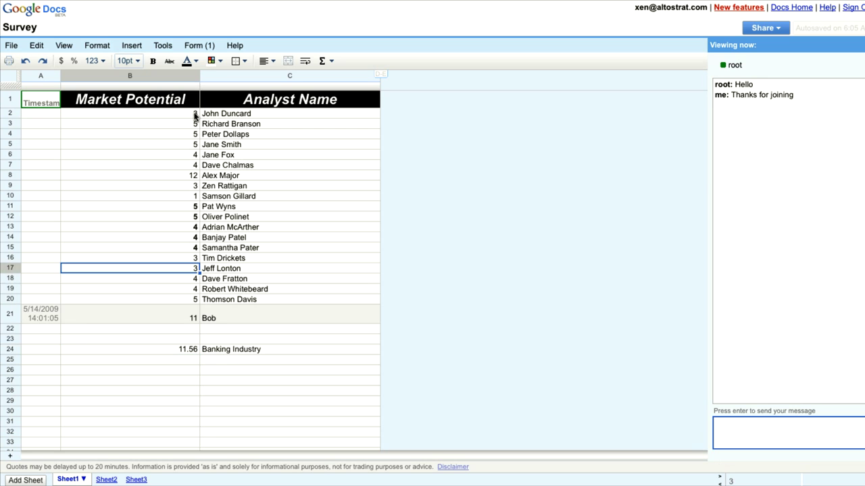
# Put =round(AVERAGE(B2:B28),2) in B29, giving 5.03.
pyautogui.moveTo(194, 116); pyautogui.dragTo(191, 391)
pyautogui.click(323, 60)
pyautogui.click(344, 93)
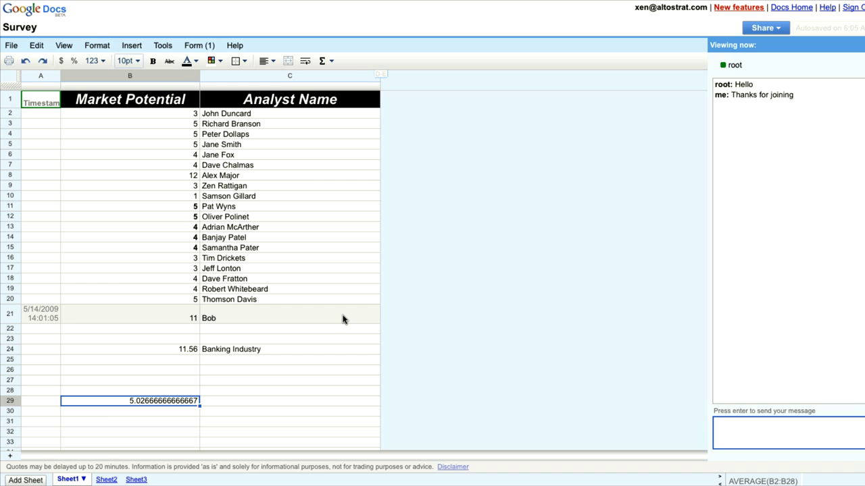
pyautogui.press('Return')
pyautogui.press('Home')
pyautogui.press('Right')
pyautogui.write('round(')
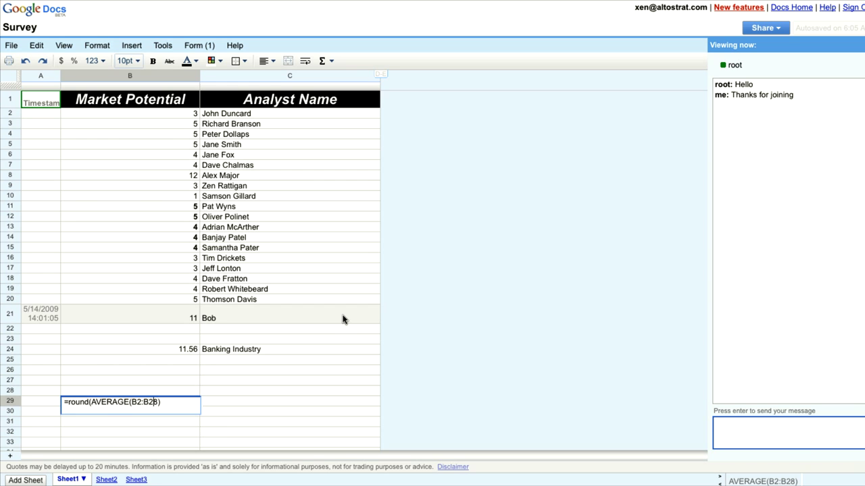
pyautogui.write(',2)')
pyautogui.press('Return')
# Make the B29 average red text at 12pt.
pyautogui.click(173, 401)
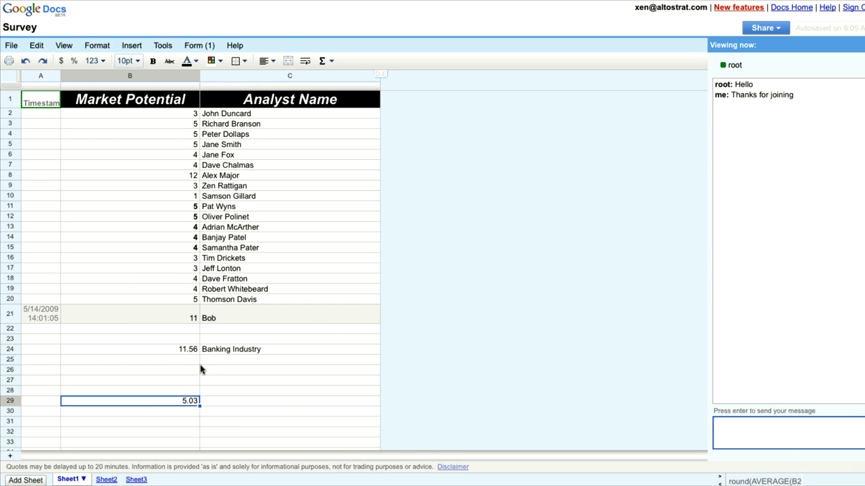
pyautogui.click(187, 62)
pyautogui.click(187, 82)
pyautogui.click(137, 64)
pyautogui.click(138, 164)
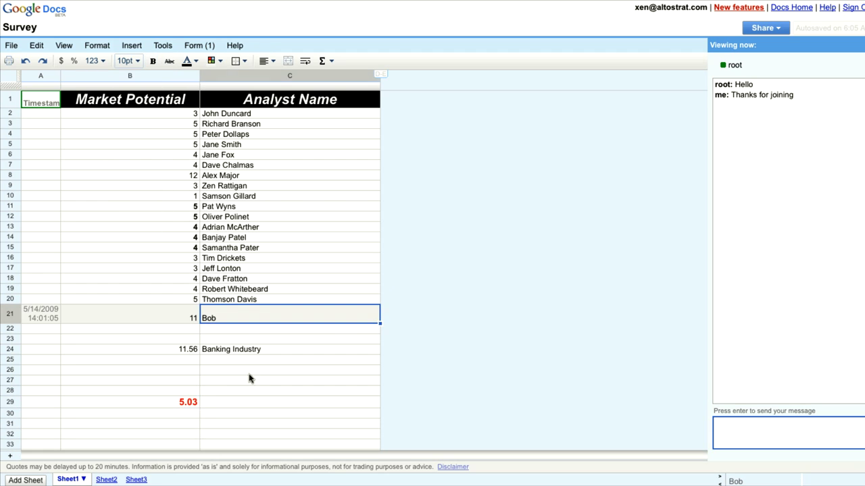
pyautogui.moveTo(153, 125); pyautogui.dragTo(365, 350)
pyautogui.click(132, 46)
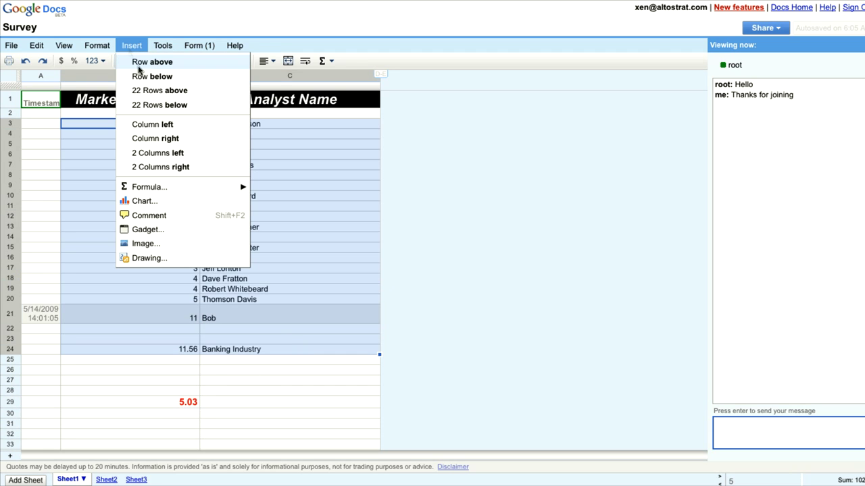
# Add a Gauges gadget showing 5.03 below the data, then send it to iGoogle.
pyautogui.click(150, 230)
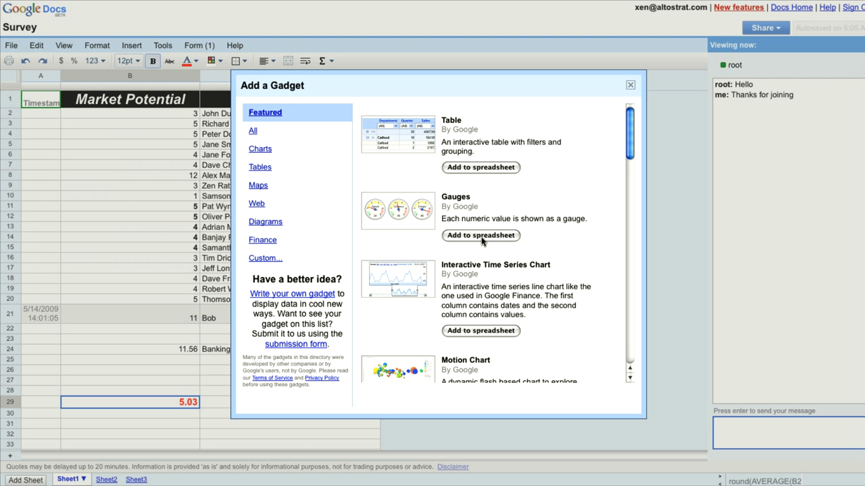
pyautogui.click(480, 236)
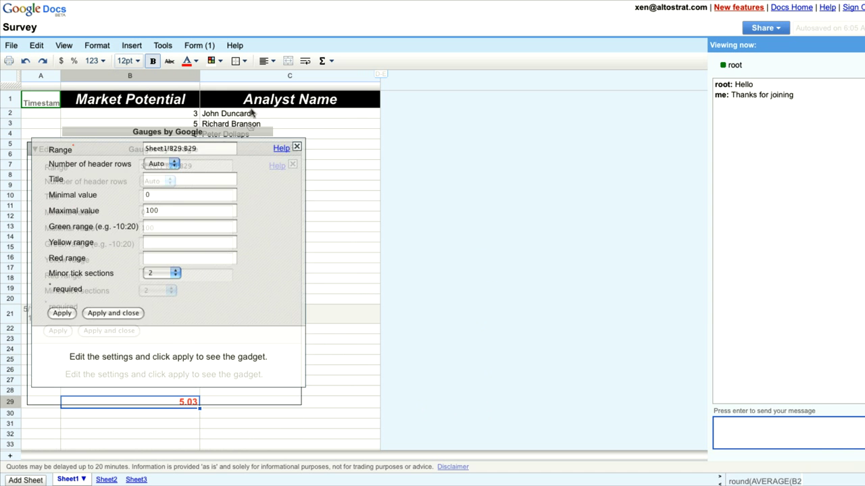
pyautogui.click(167, 280)
pyautogui.moveTo(246, 139); pyautogui.dragTo(285, 213)
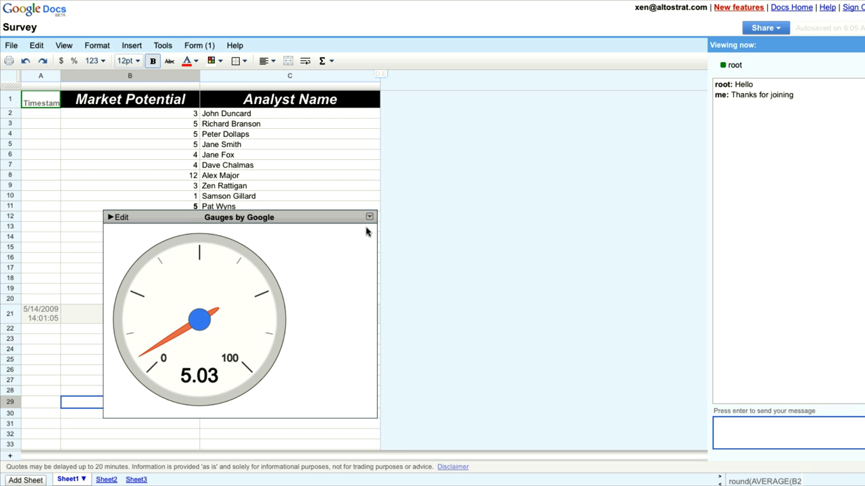
pyautogui.click(369, 217)
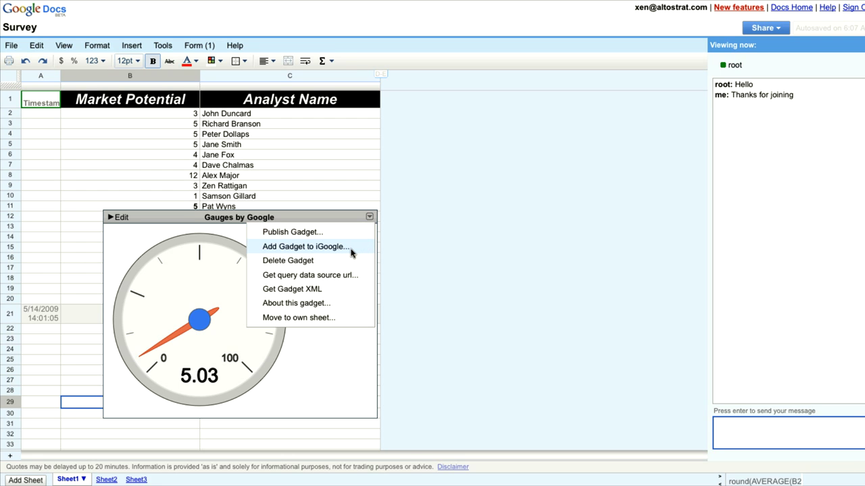
pyautogui.click(351, 248)
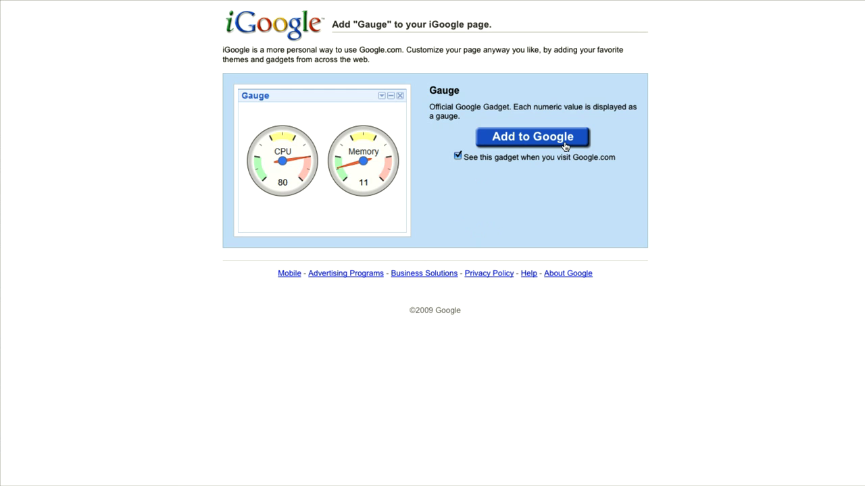
# Add the 5.03 Gauge gadget to the iGoogle home page.
pyautogui.click(561, 138)
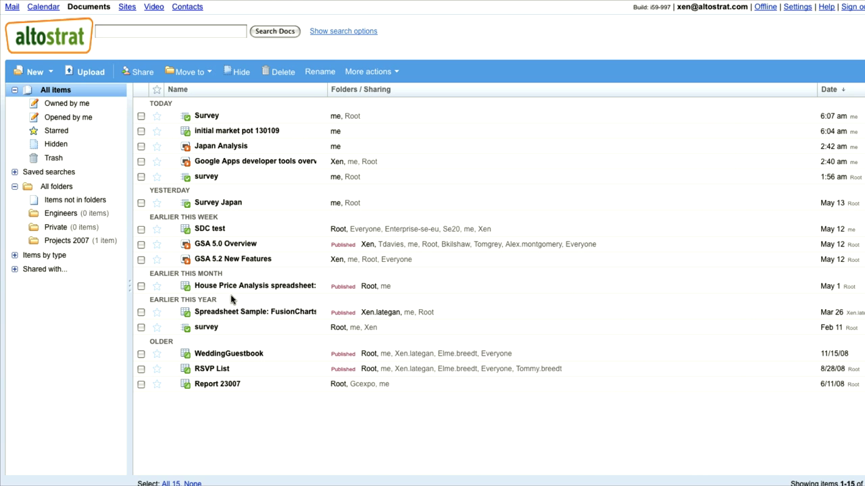
# Open House Price Analysis, play its motion chart to 2006, then open the Pivot sheet's region filter.
pyautogui.click(242, 287)
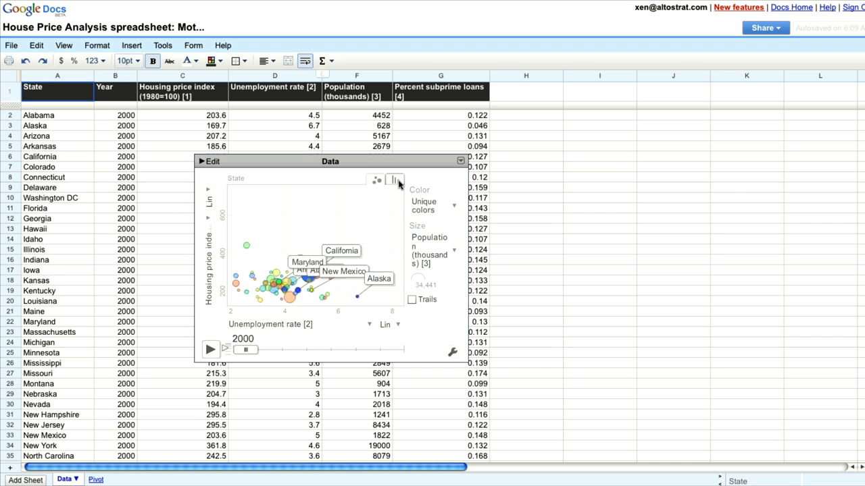
pyautogui.click(395, 181)
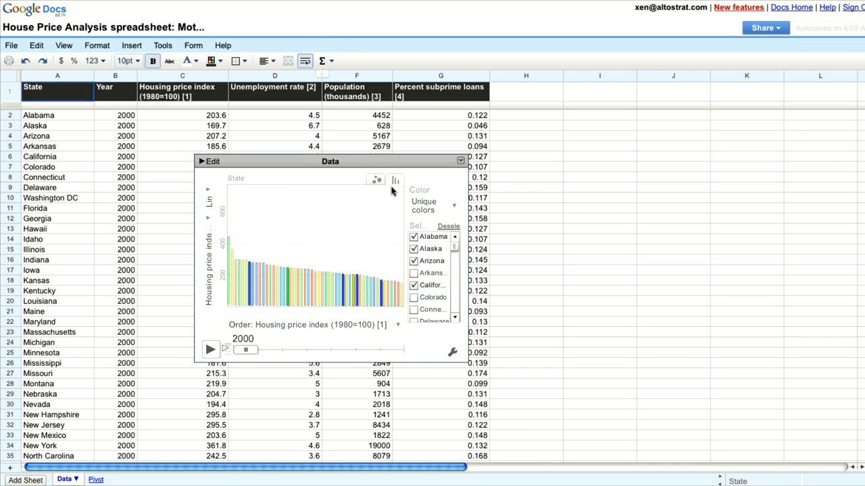
pyautogui.click(379, 185)
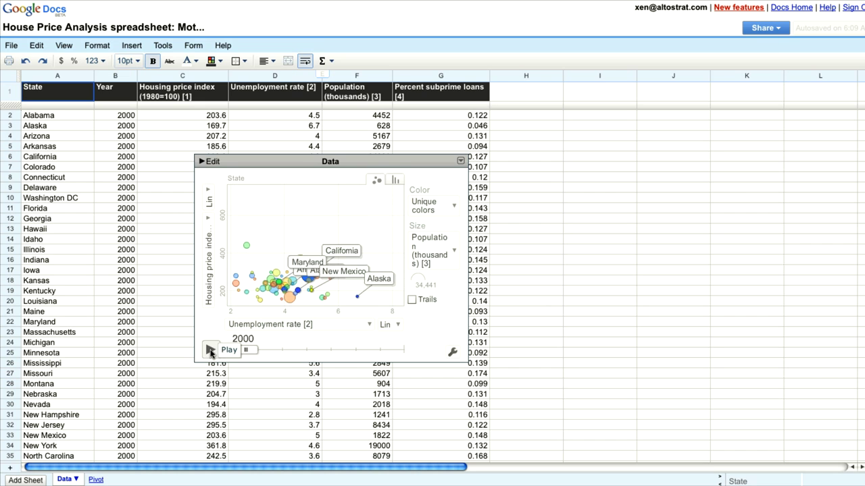
pyautogui.click(210, 350)
pyautogui.moveTo(253, 353); pyautogui.dragTo(392, 343)
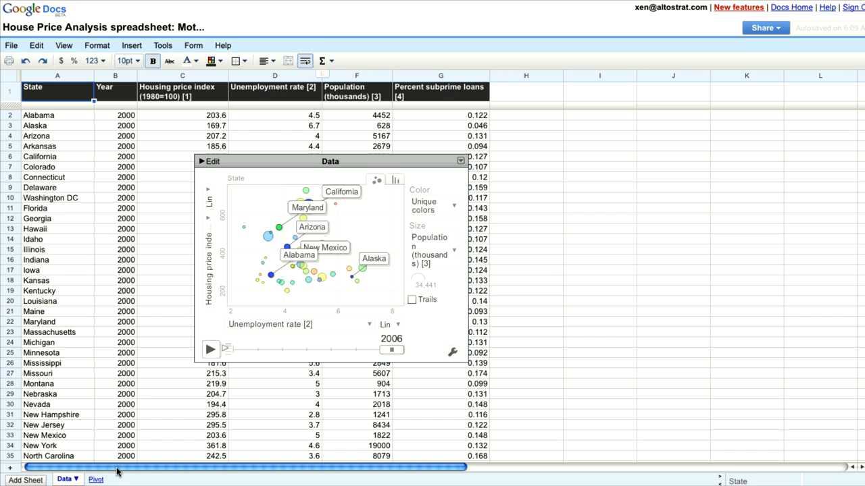
pyautogui.click(95, 479)
pyautogui.click(20, 98)
# Filter the pivot to South, then group by Region averaging Percent subprime loans.
pyautogui.click(27, 143)
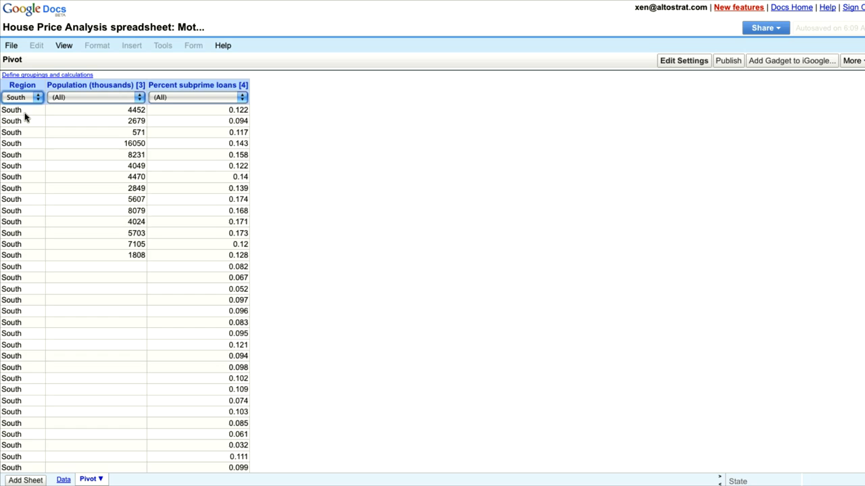
pyautogui.click(37, 75)
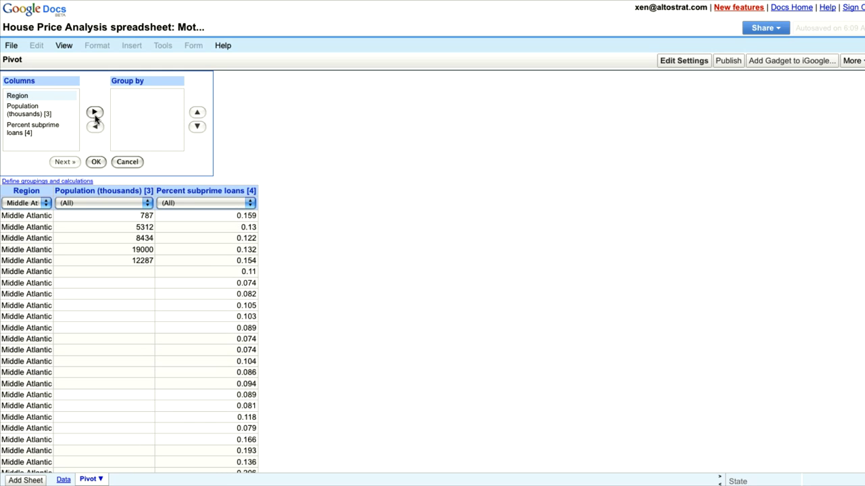
pyautogui.click(95, 113)
pyautogui.click(64, 162)
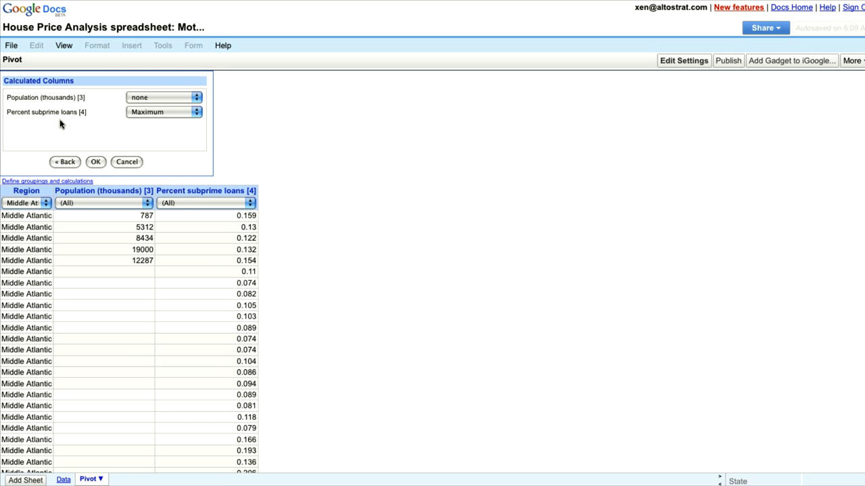
pyautogui.click(139, 113)
pyautogui.click(144, 139)
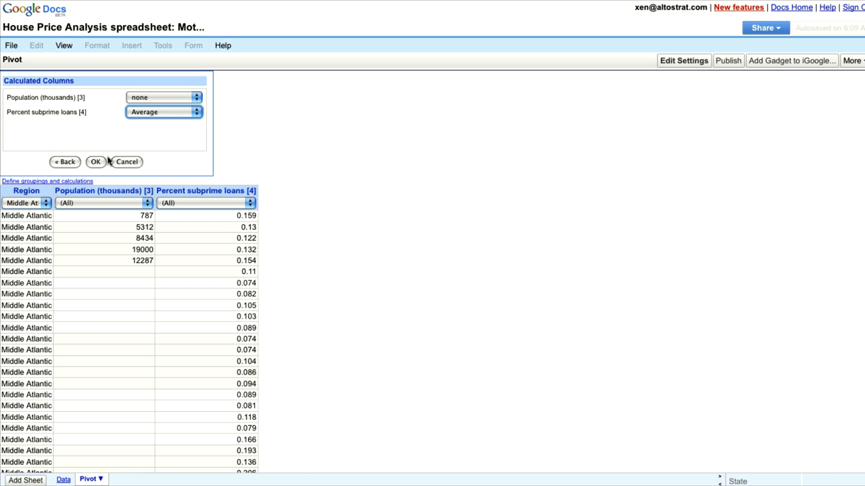
pyautogui.click(95, 163)
pyautogui.click(32, 140)
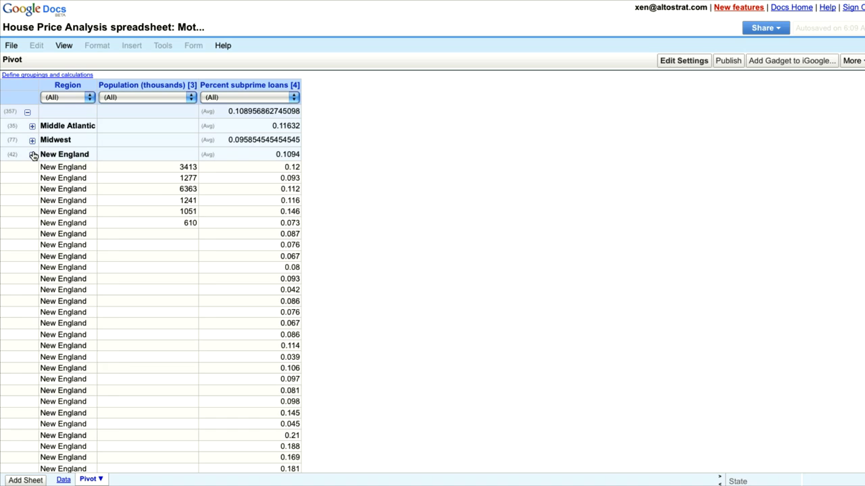
pyautogui.click(32, 154)
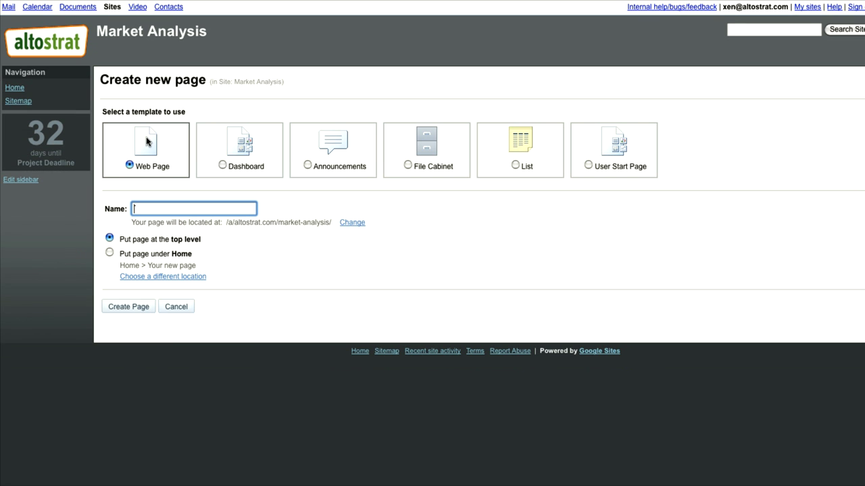
# Create a Dashboard-template page named 'Results from Analysis'.
pyautogui.click(223, 166)
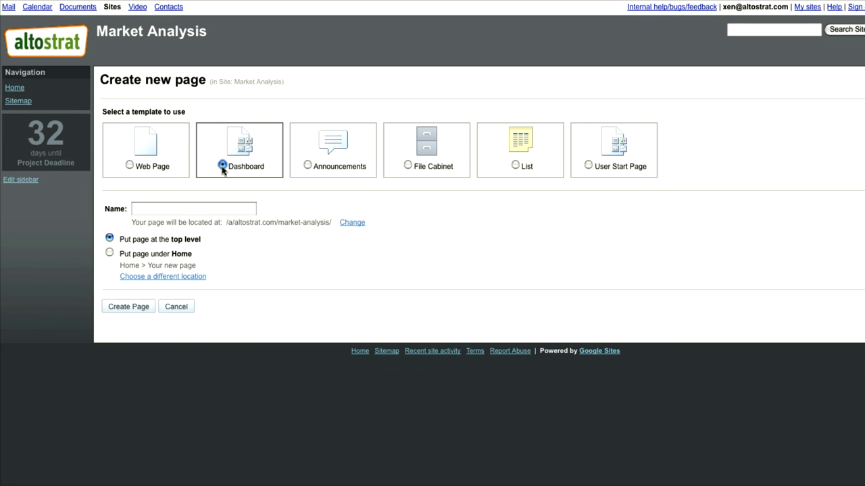
pyautogui.click(185, 213)
pyautogui.write('Results')
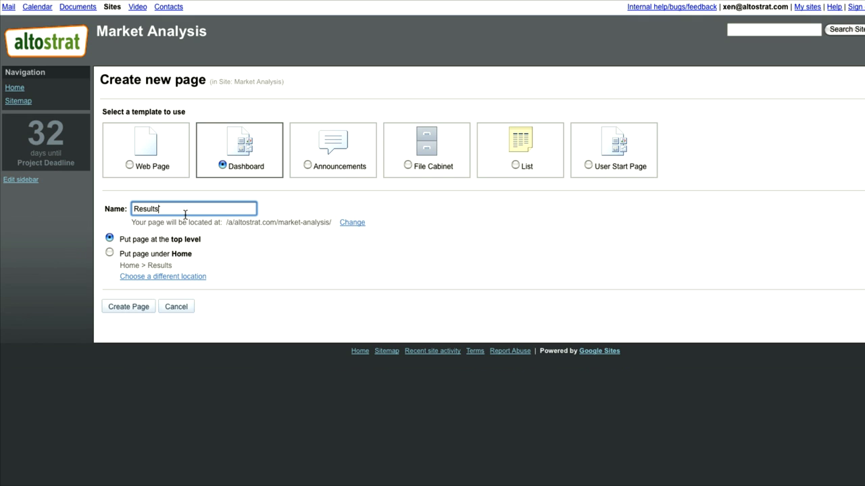
pyautogui.write(' from Analysis')
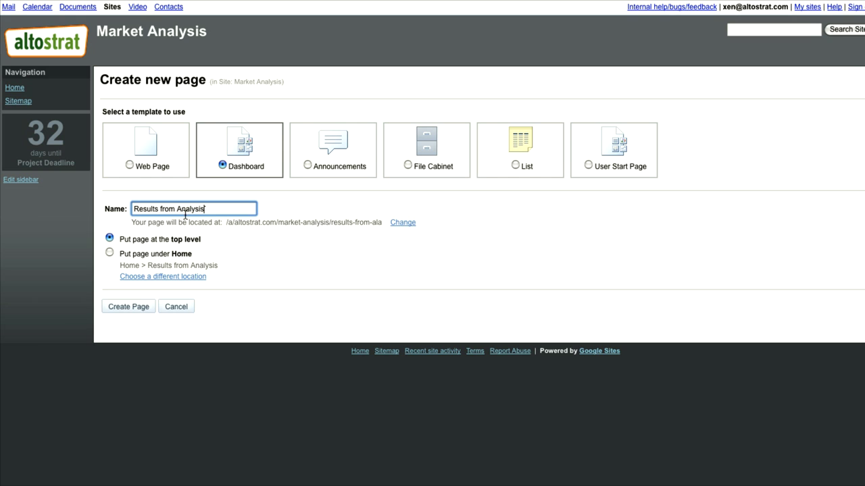
pyautogui.click(147, 309)
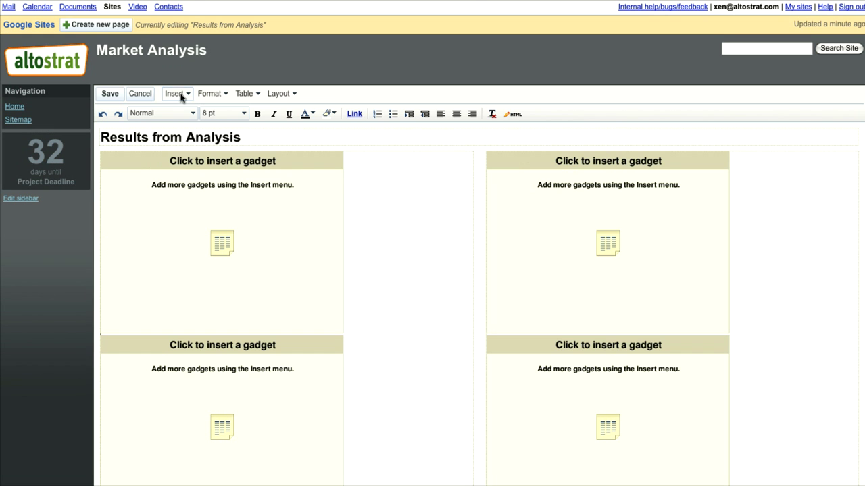
# Embed the Survey spreadsheet on the page and save.
pyautogui.click(175, 94)
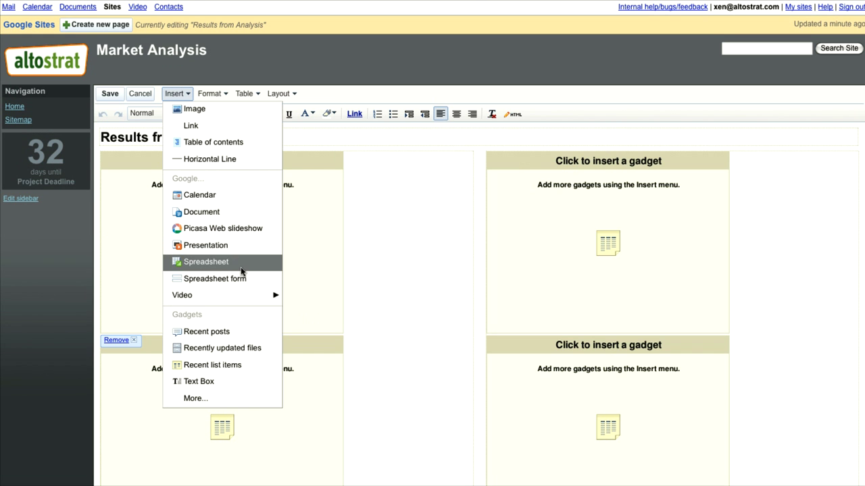
pyautogui.click(230, 263)
pyautogui.click(391, 375)
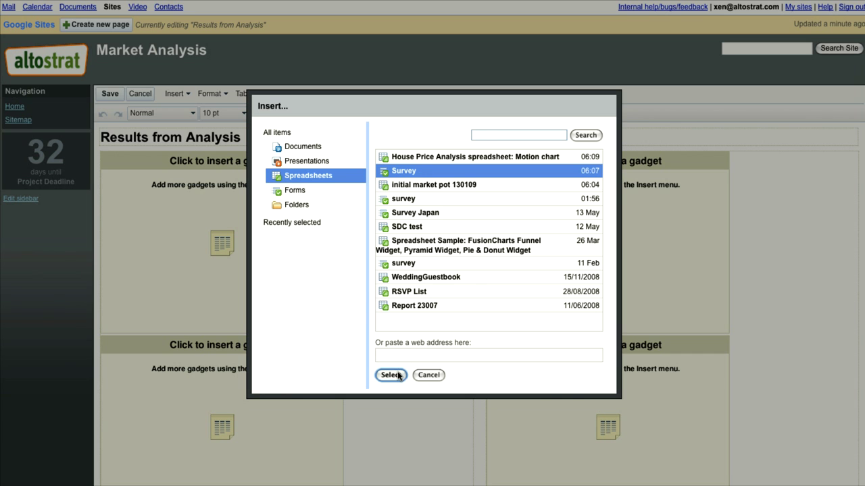
pyautogui.click(316, 336)
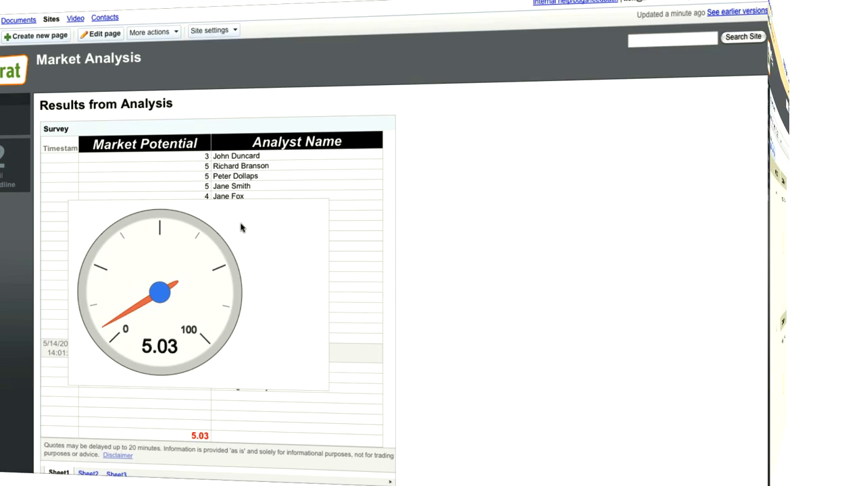